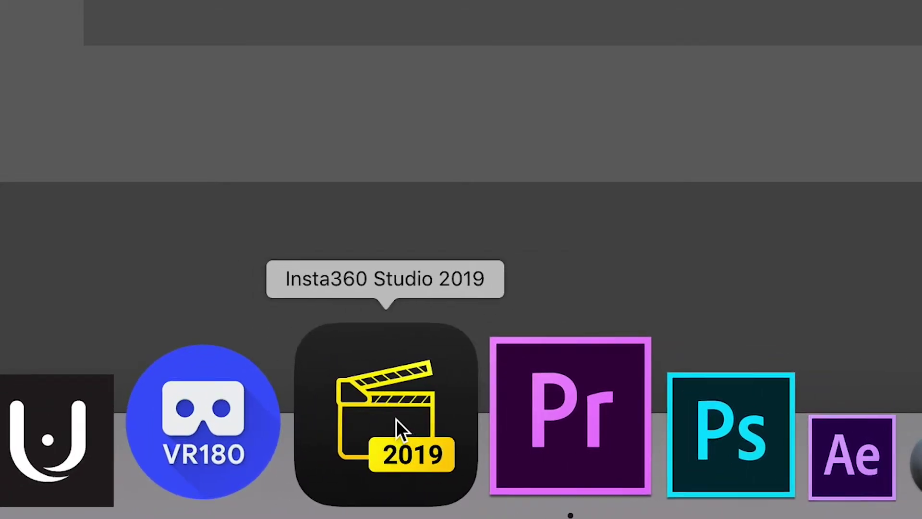
# - Launch Insta360 Studio 2019, import the VR180 .insv clip, and stop its playback
pyautogui.click(396, 420)
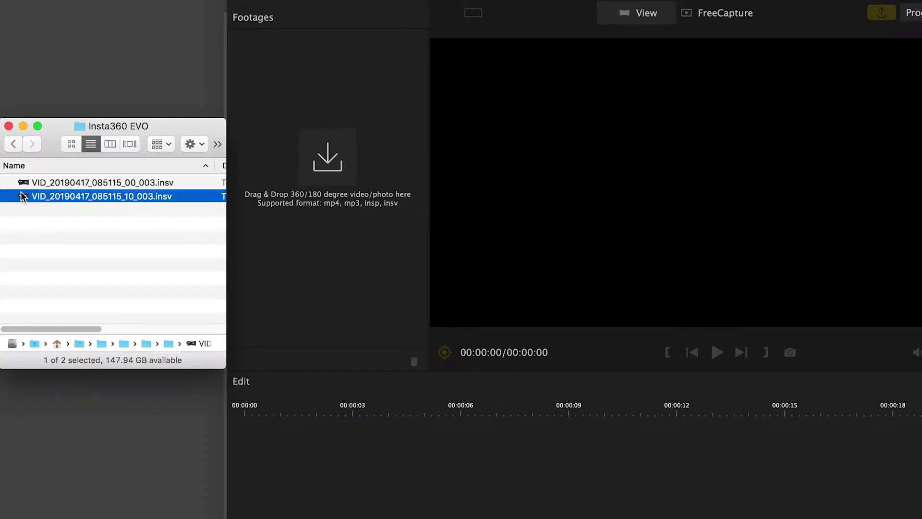
pyautogui.moveTo(22, 195); pyautogui.dragTo(328, 141)
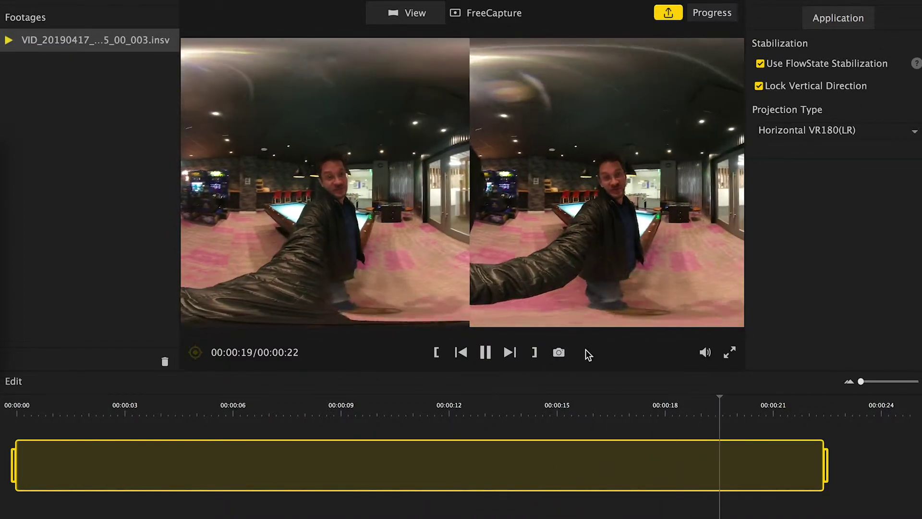
pyautogui.click(487, 355)
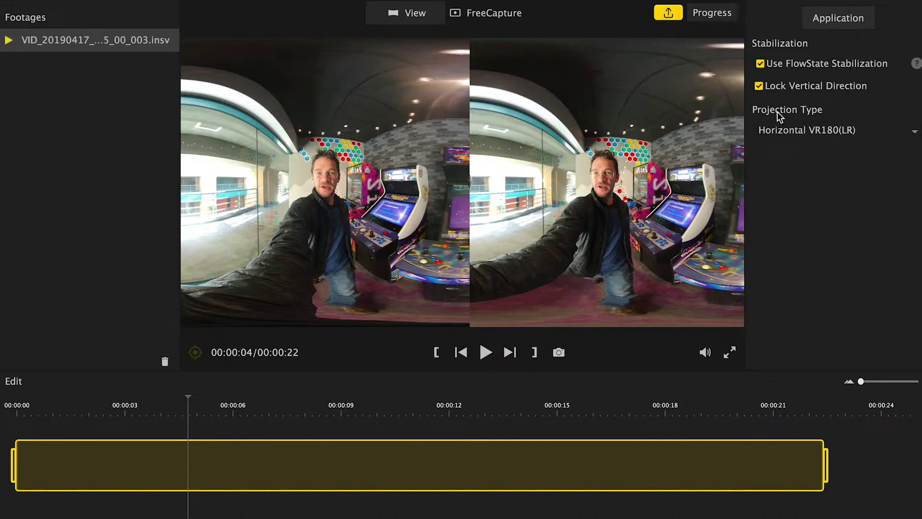
# - Set the clip's projection type to Vertical VR180 (Left Eye on Top)
pyautogui.click(915, 138)
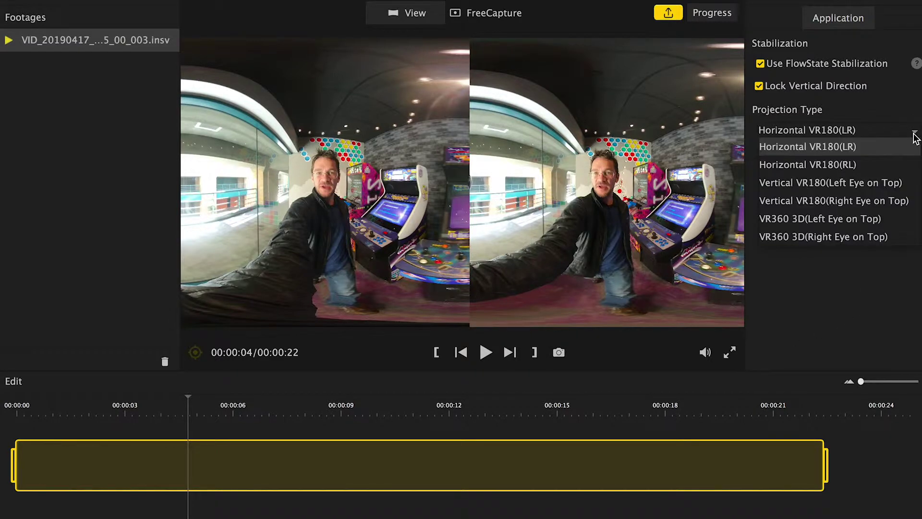
pyautogui.click(843, 185)
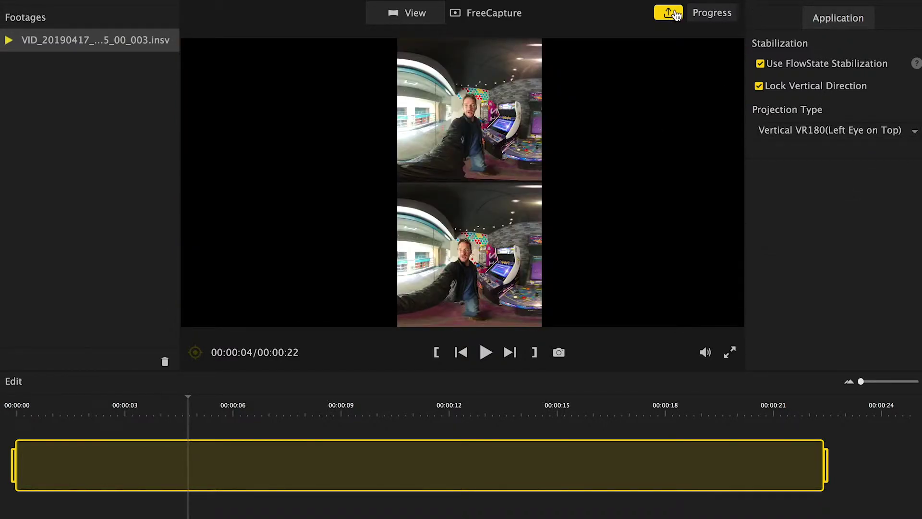
pyautogui.click(669, 13)
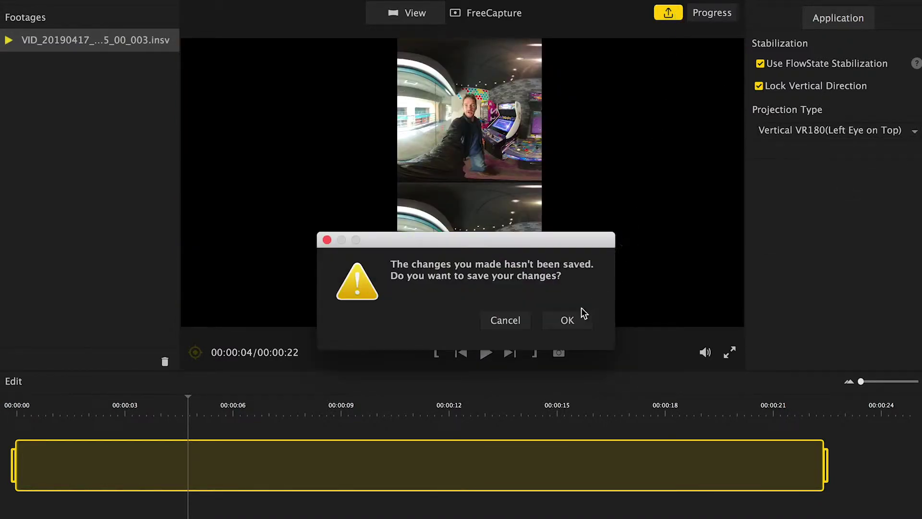
# - Accept the save prompt and set the export resolution width and height to 5760
pyautogui.click(576, 319)
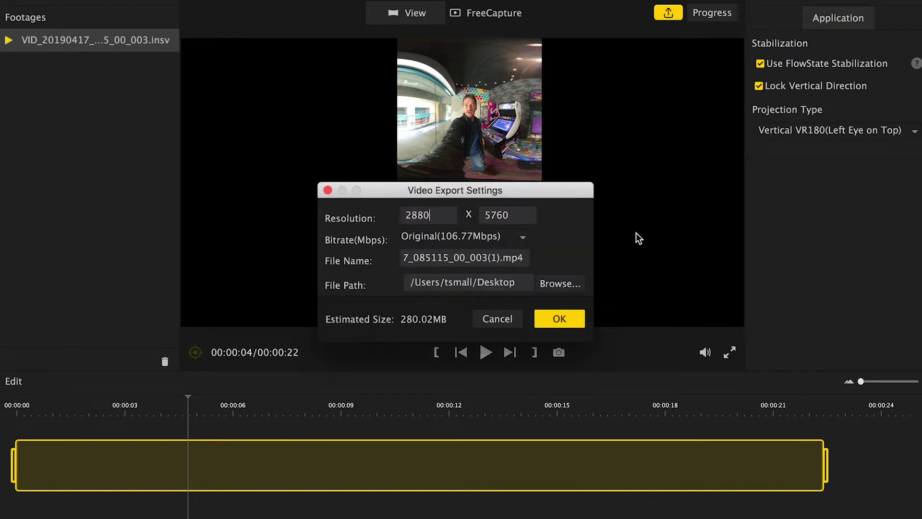
pyautogui.doubleClick(402, 215)
pyautogui.click(507, 215)
pyautogui.doubleClick(508, 214)
pyautogui.write('5760')
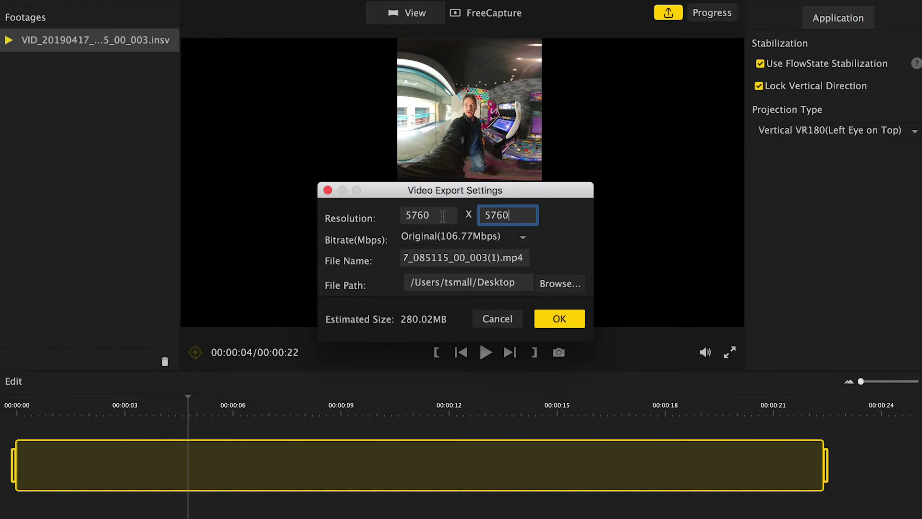
pyautogui.press('Return')
pyautogui.moveTo(433, 215); pyautogui.dragTo(379, 217)
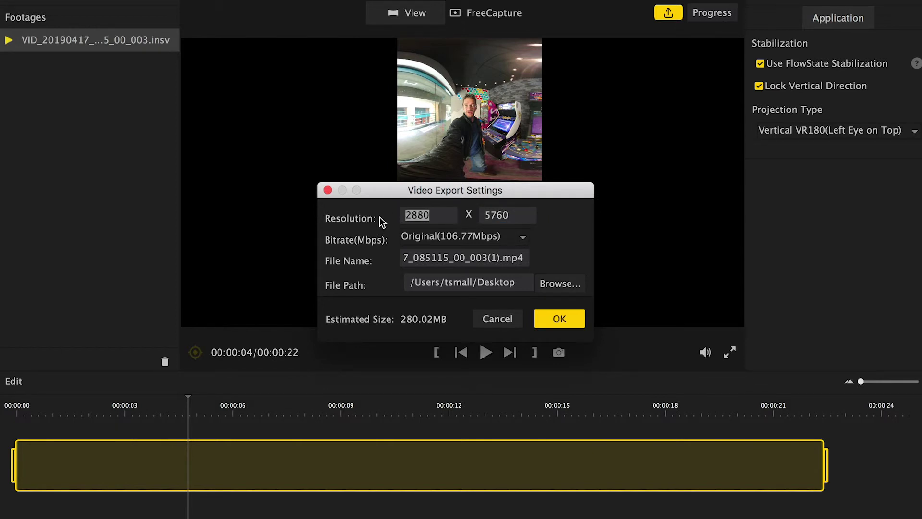
pyautogui.write('5760')
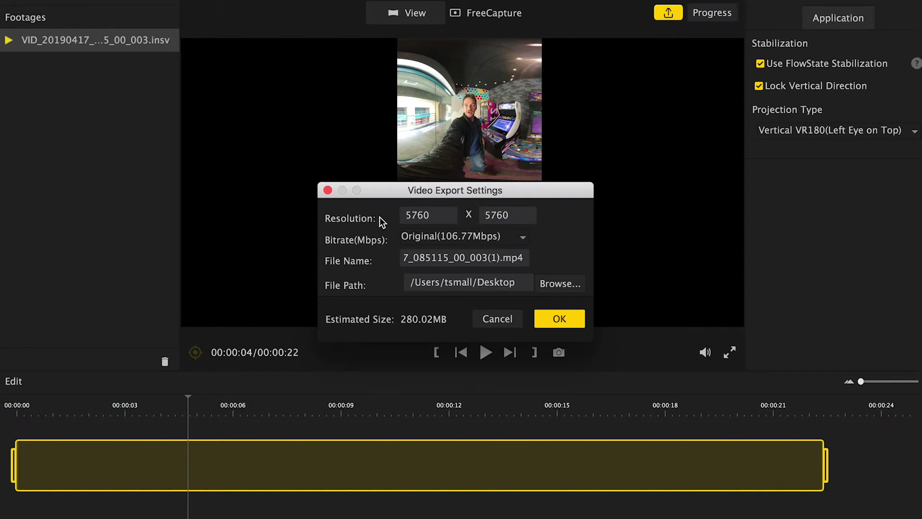